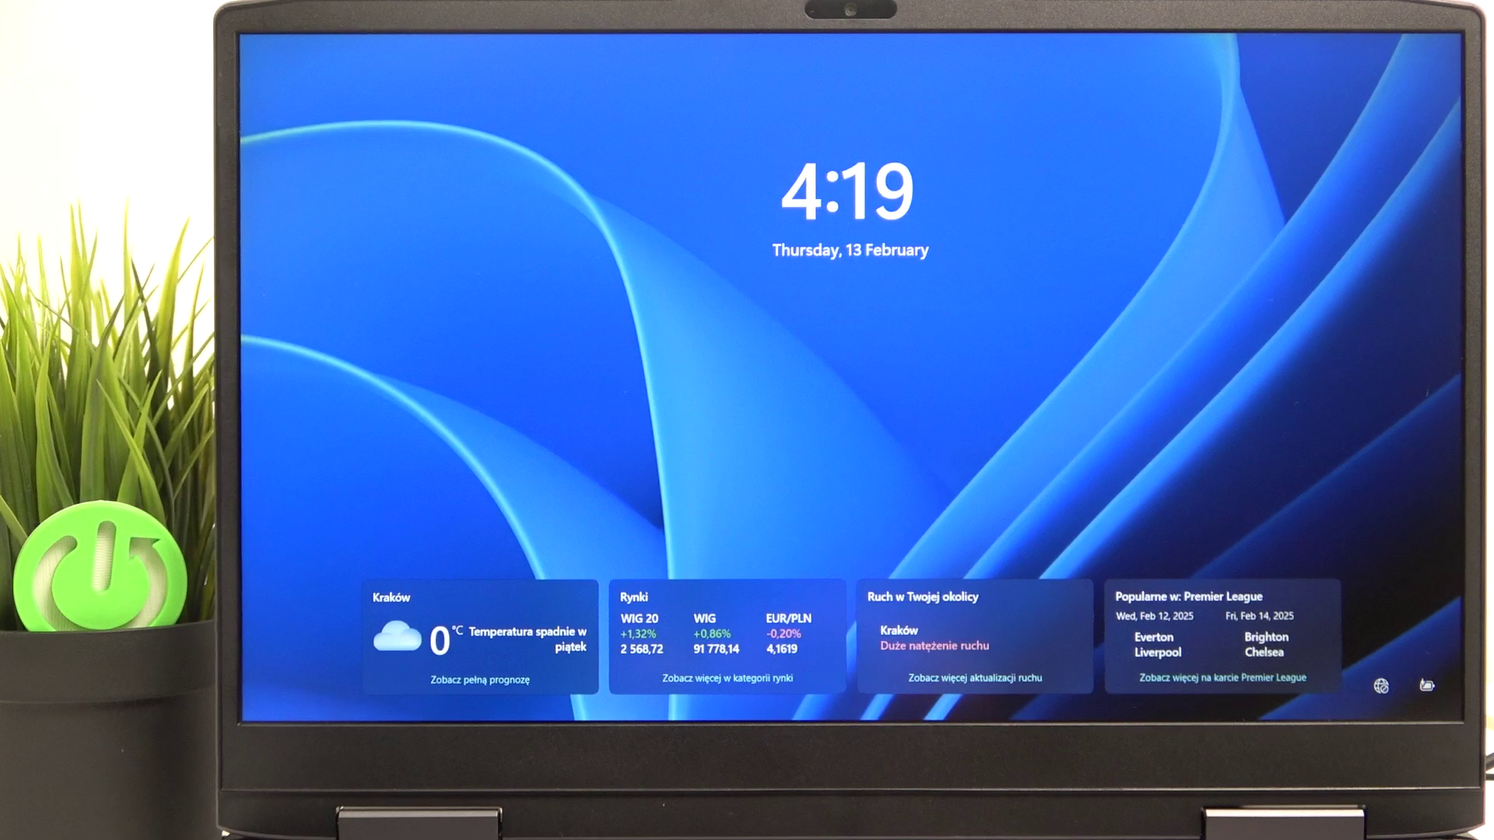
pyautogui.press('space')
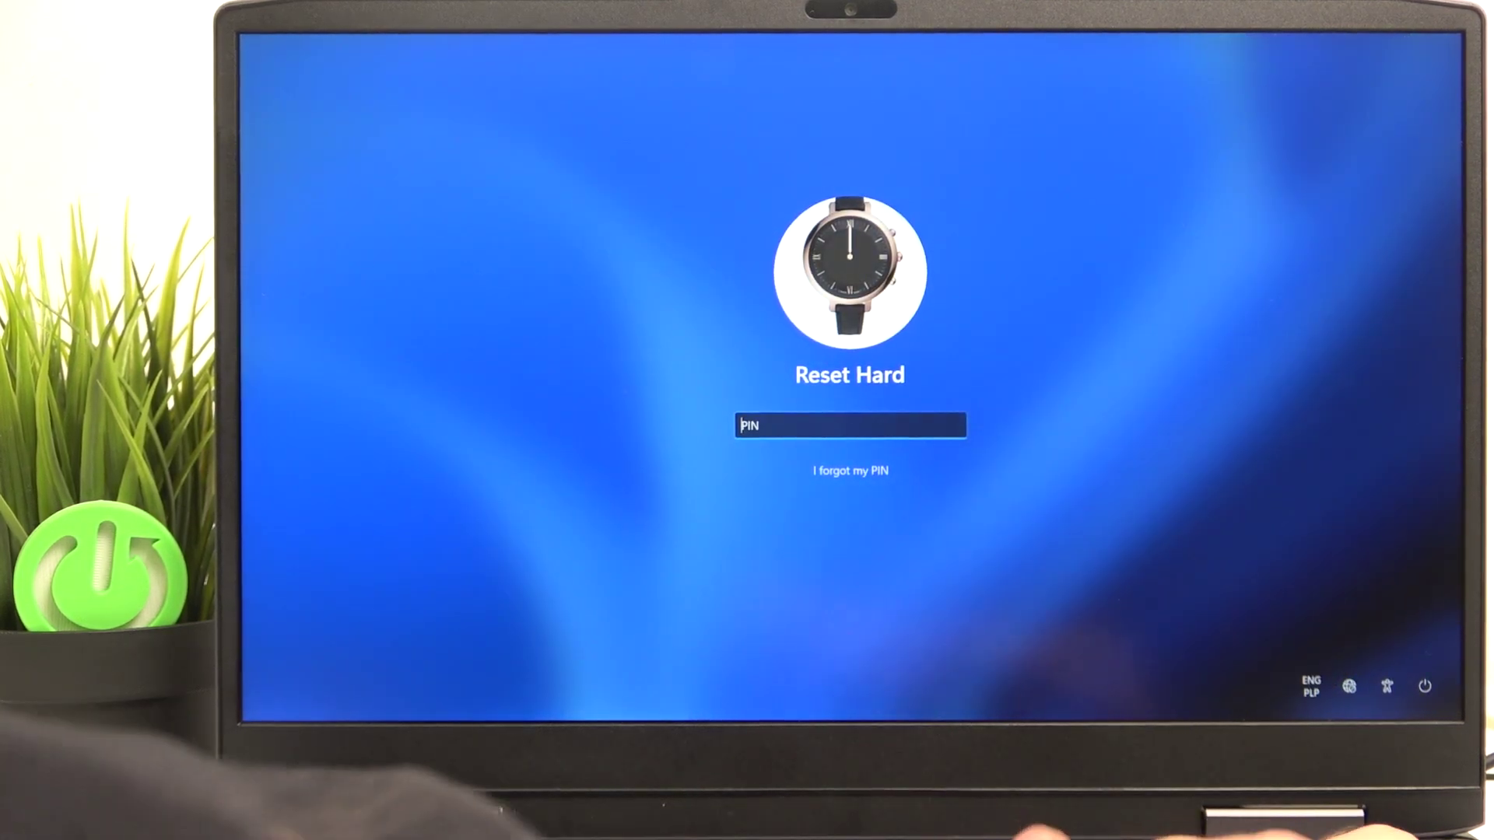
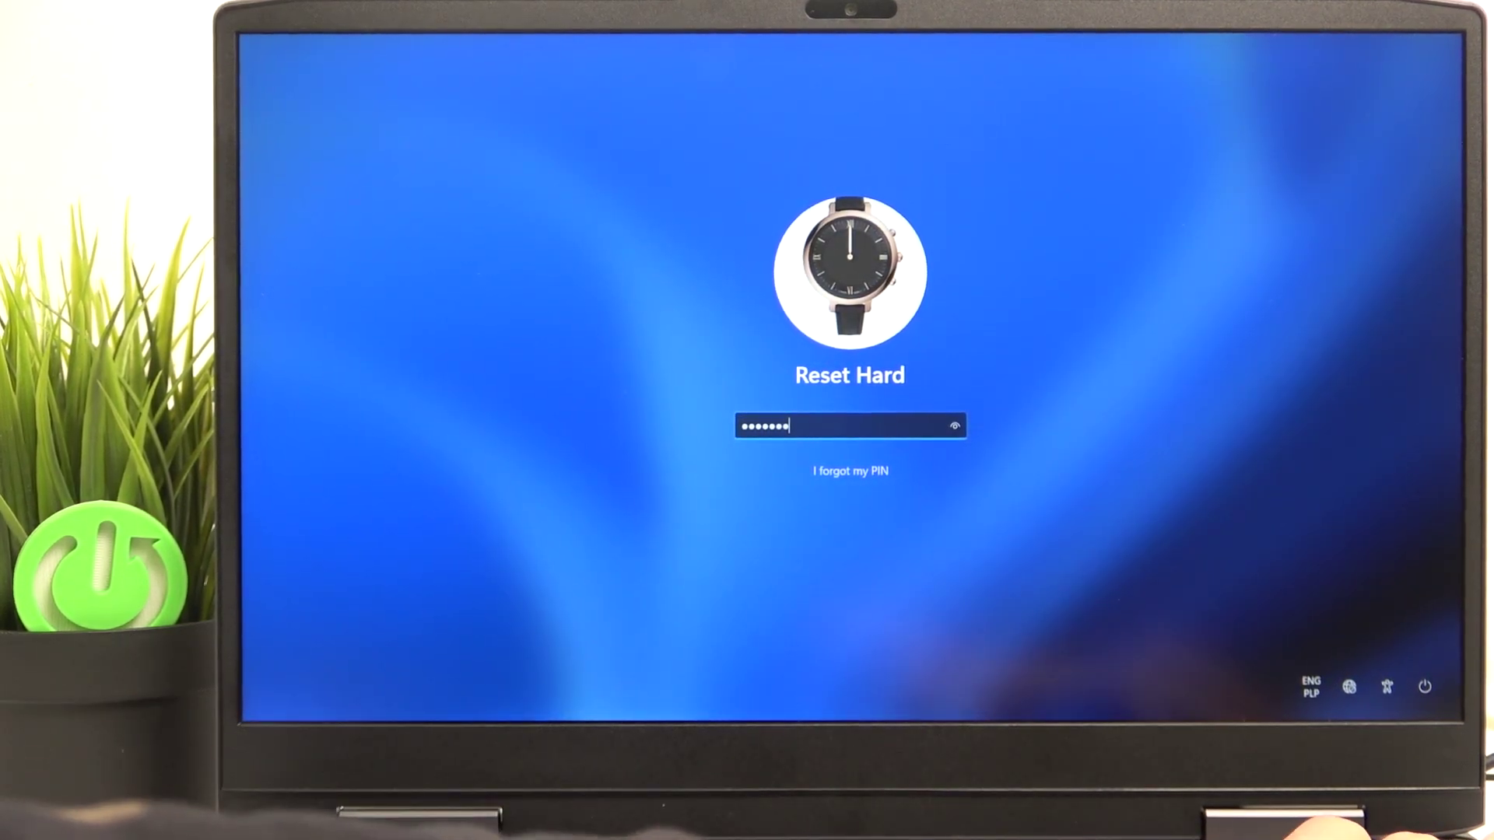
# Unlock Windows 11 with the PIN, then shut down from the Start menu's power options.
pyautogui.press('Return')
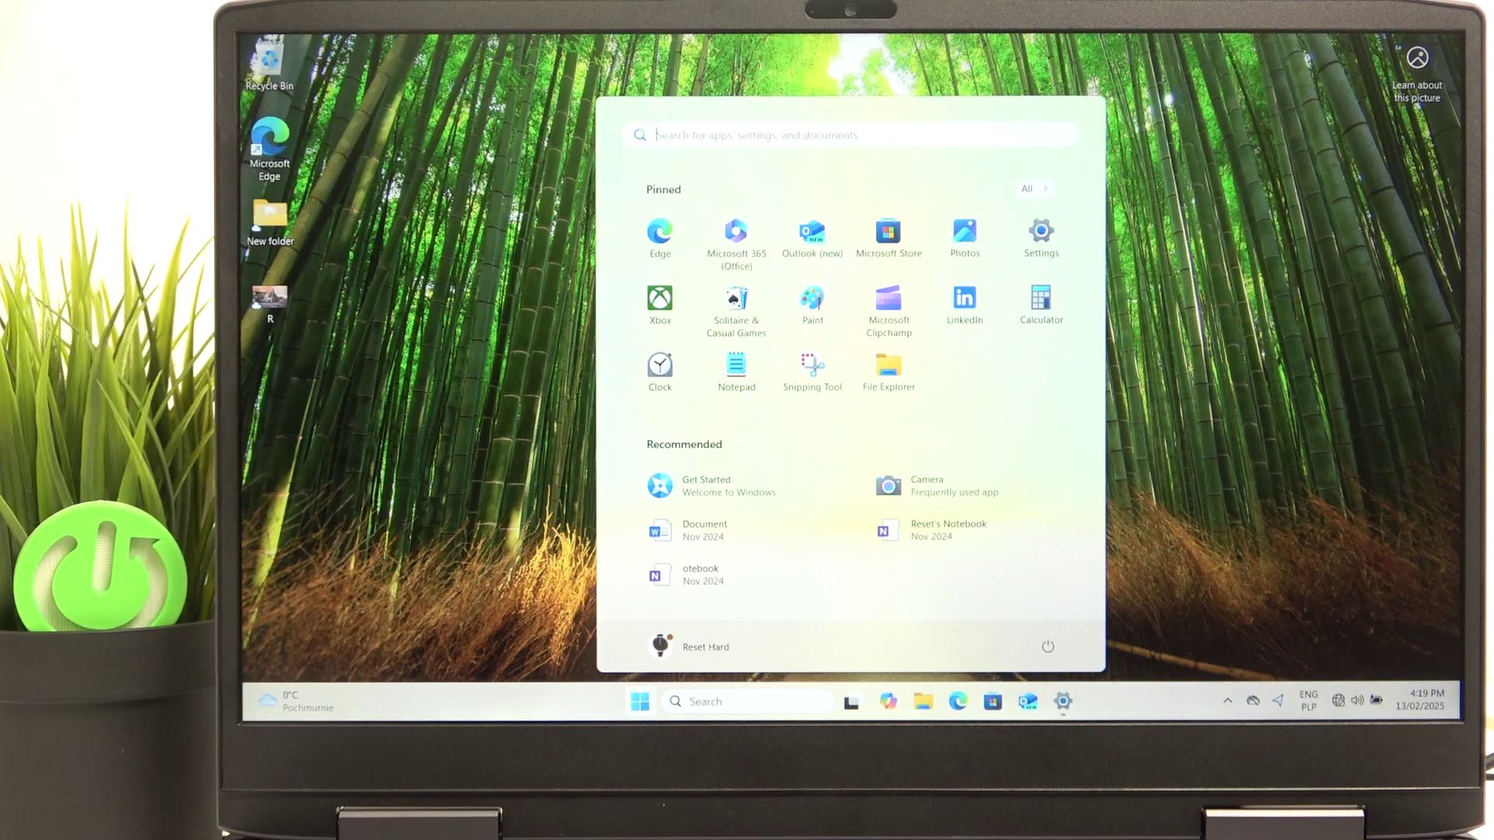
pyautogui.click(640, 702)
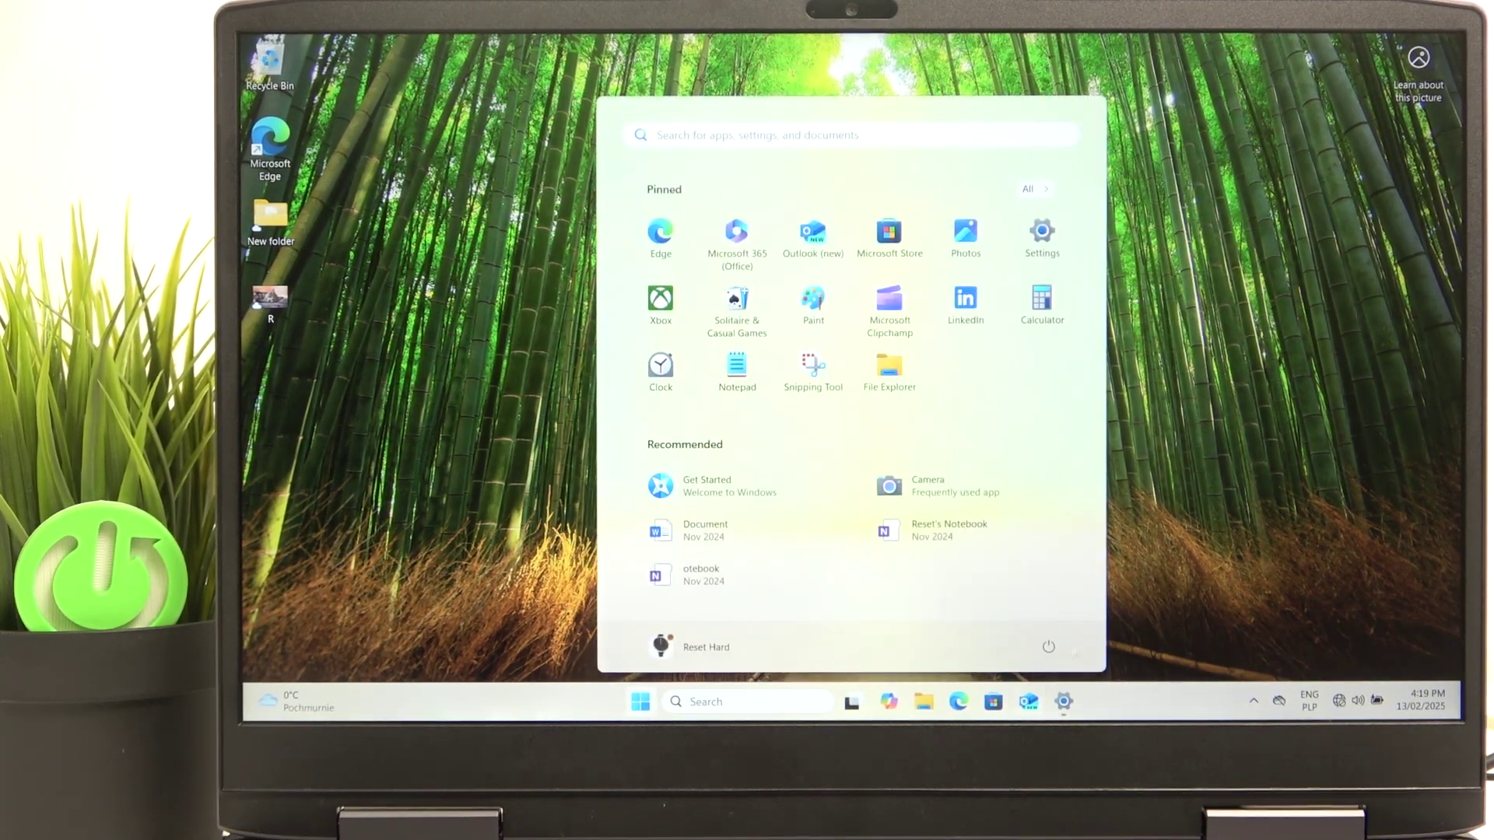
pyautogui.click(1049, 646)
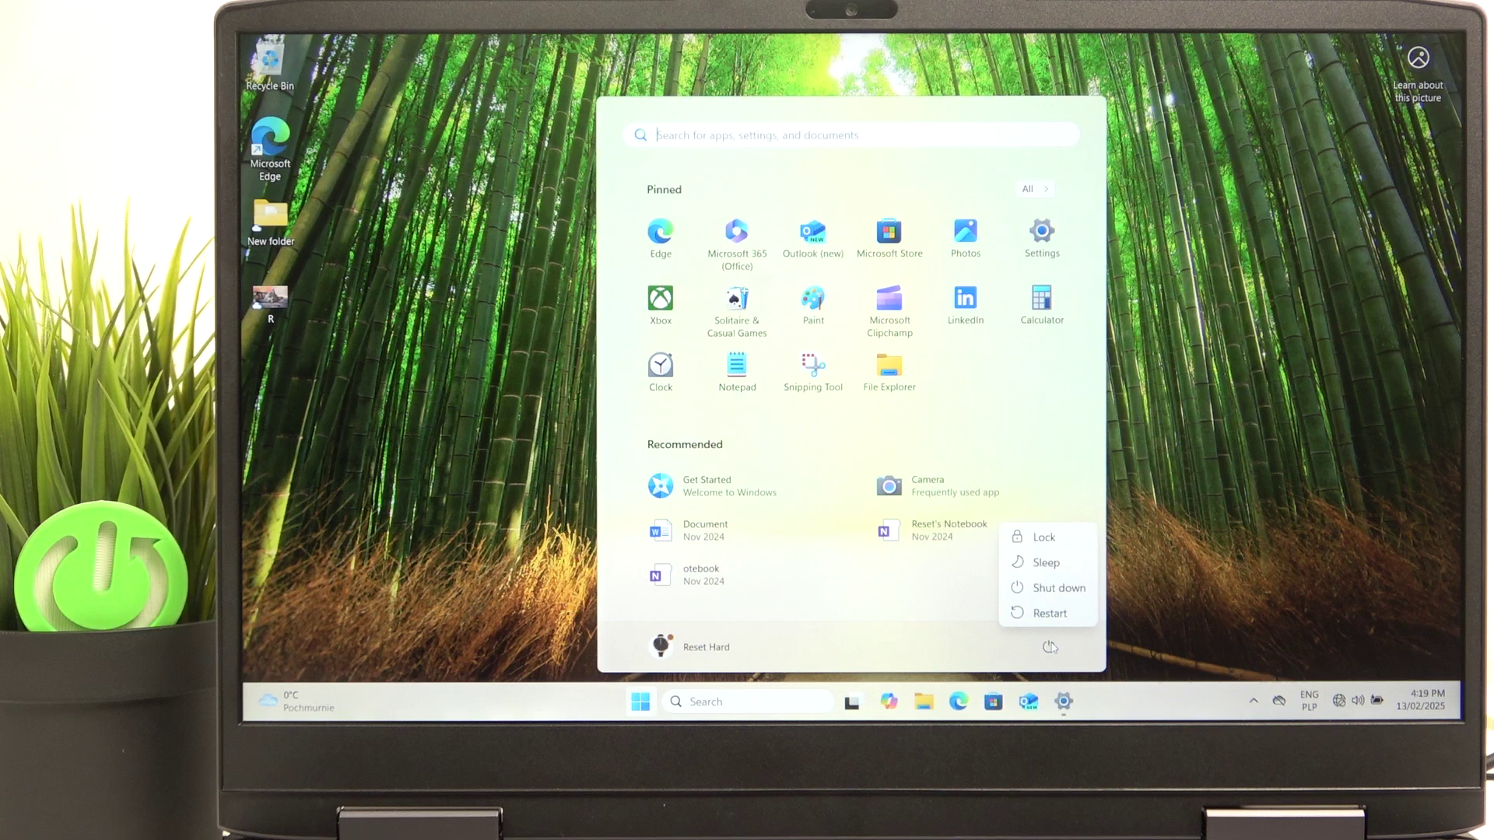
pyautogui.click(1059, 589)
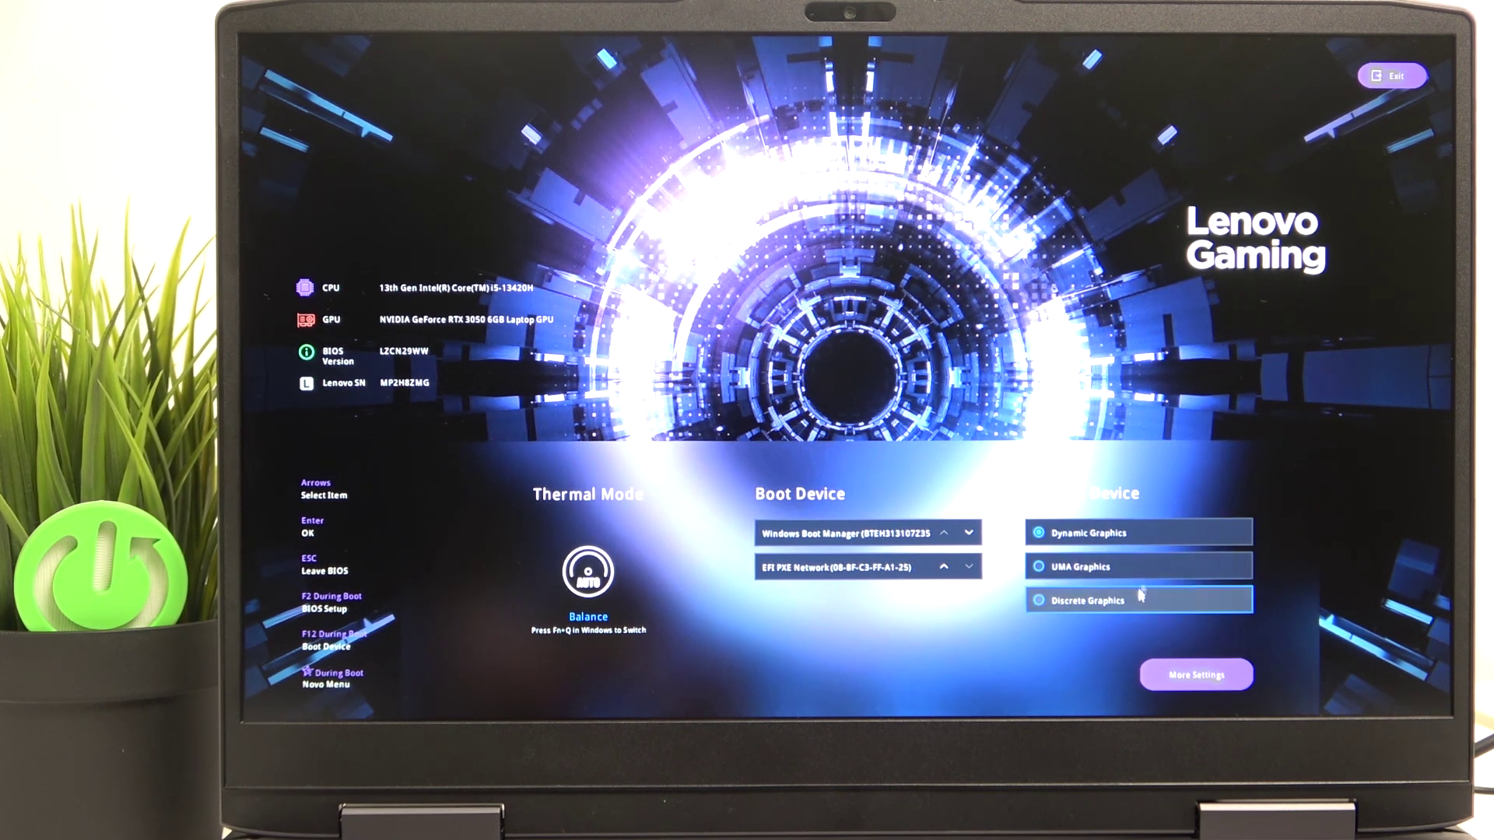
# Open the detailed BIOS settings, view the Boot and Exit pages, then return to the Lenovo Gaming home screen.
pyautogui.click(1196, 675)
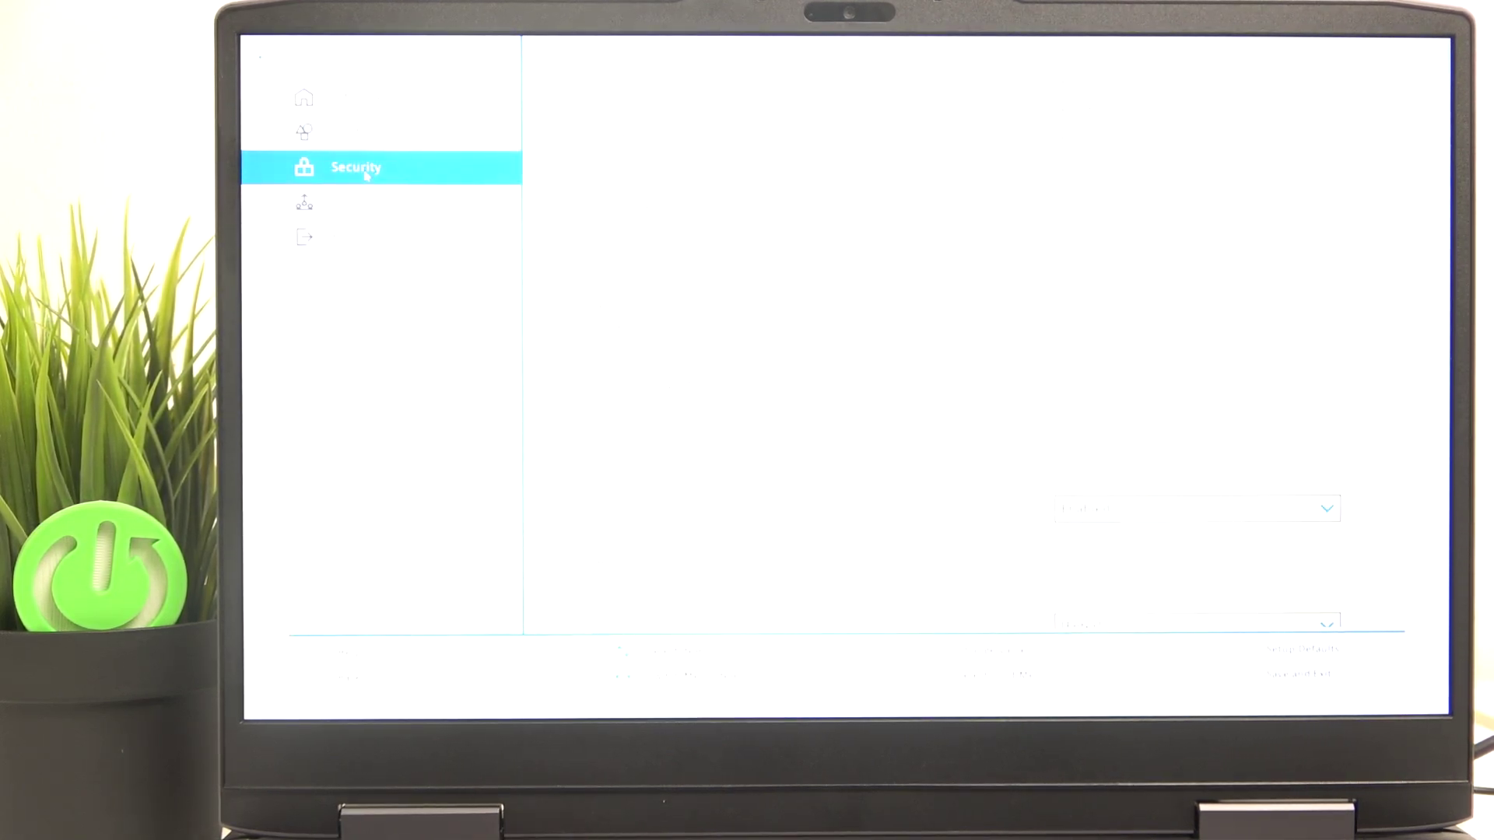
pyautogui.click(368, 201)
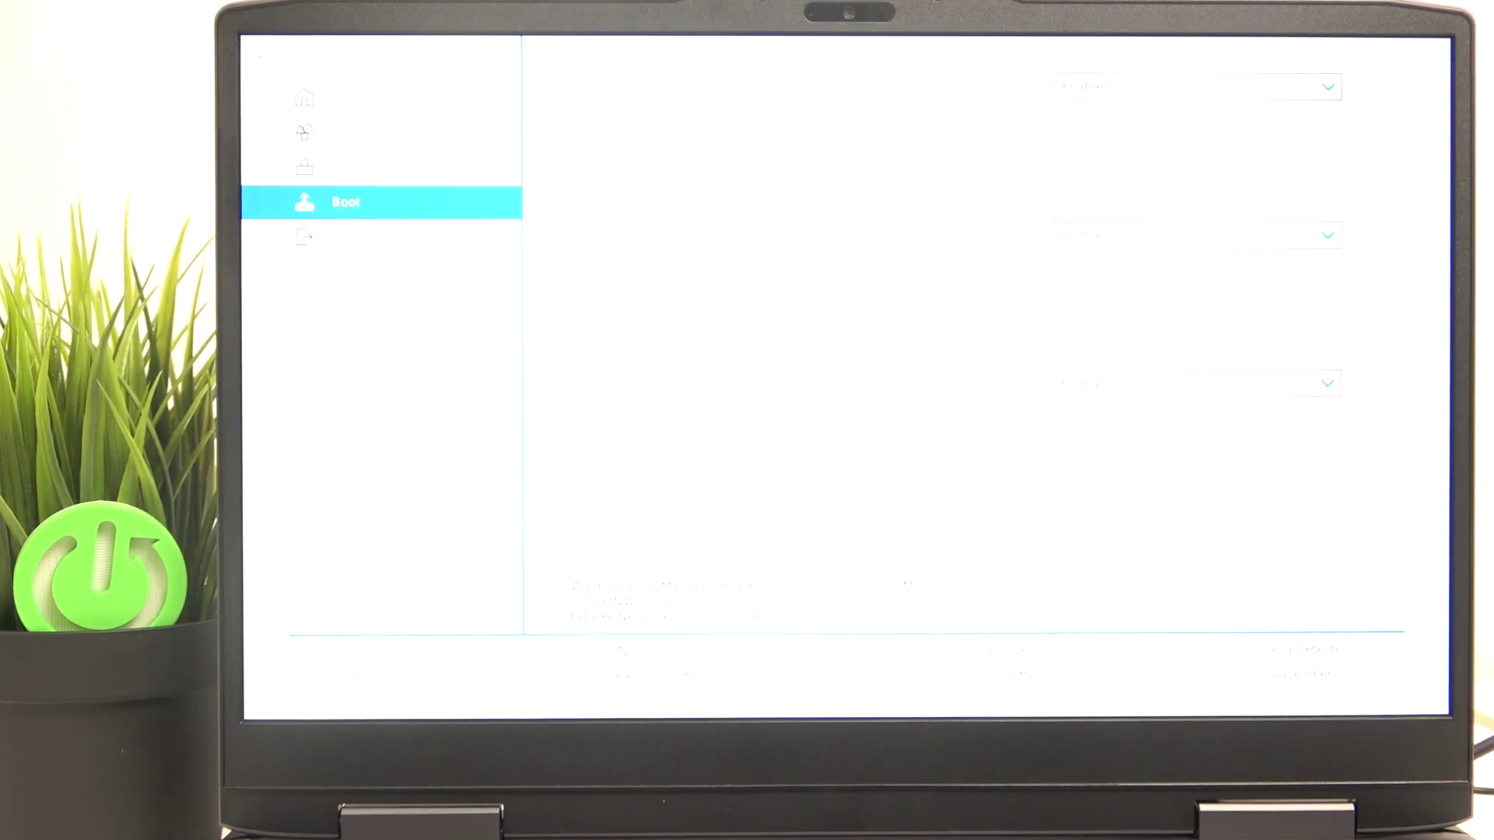
pyautogui.press('Down')
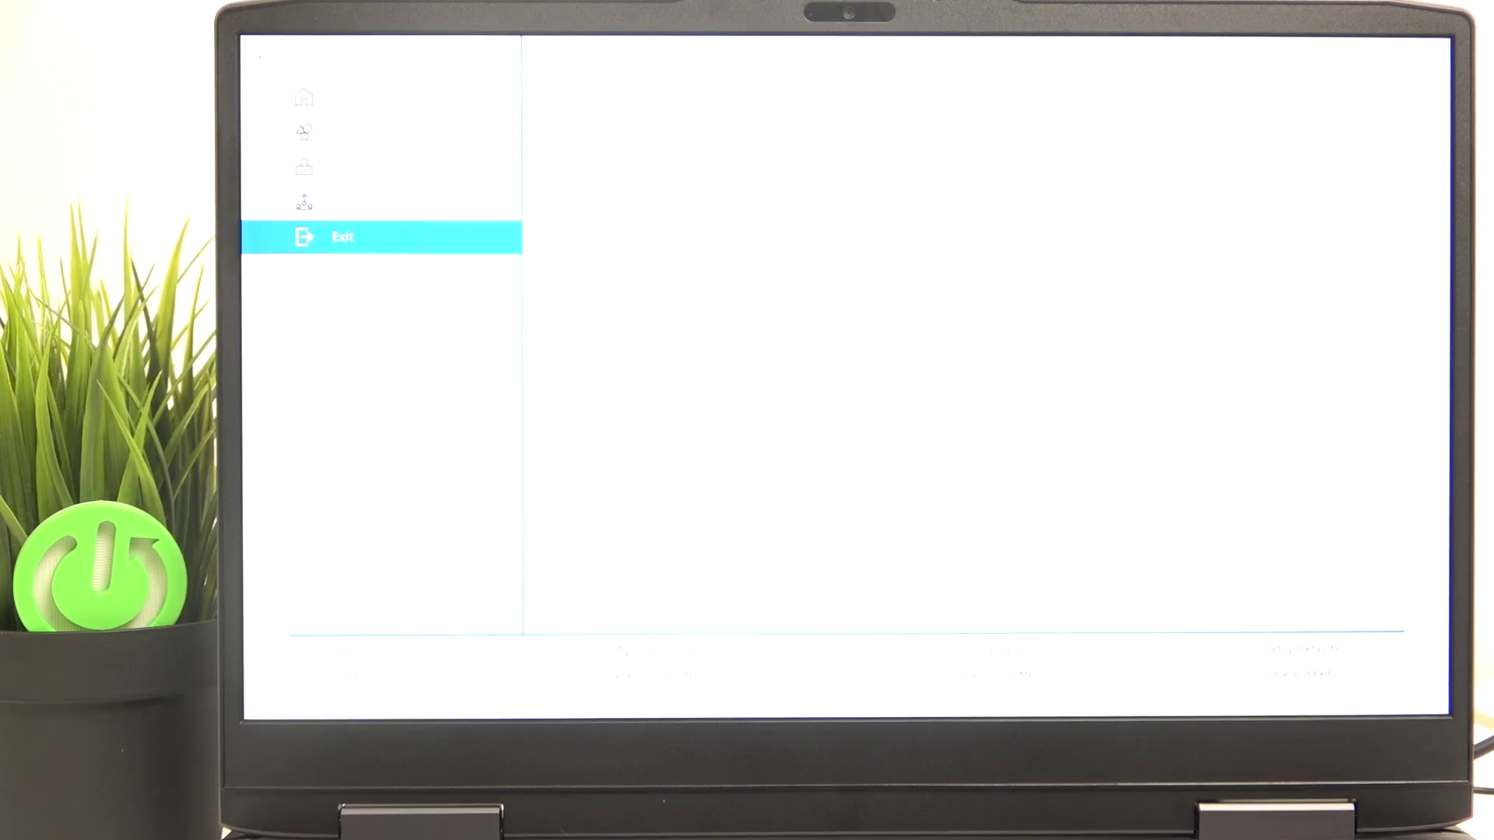
pyautogui.press('Return')
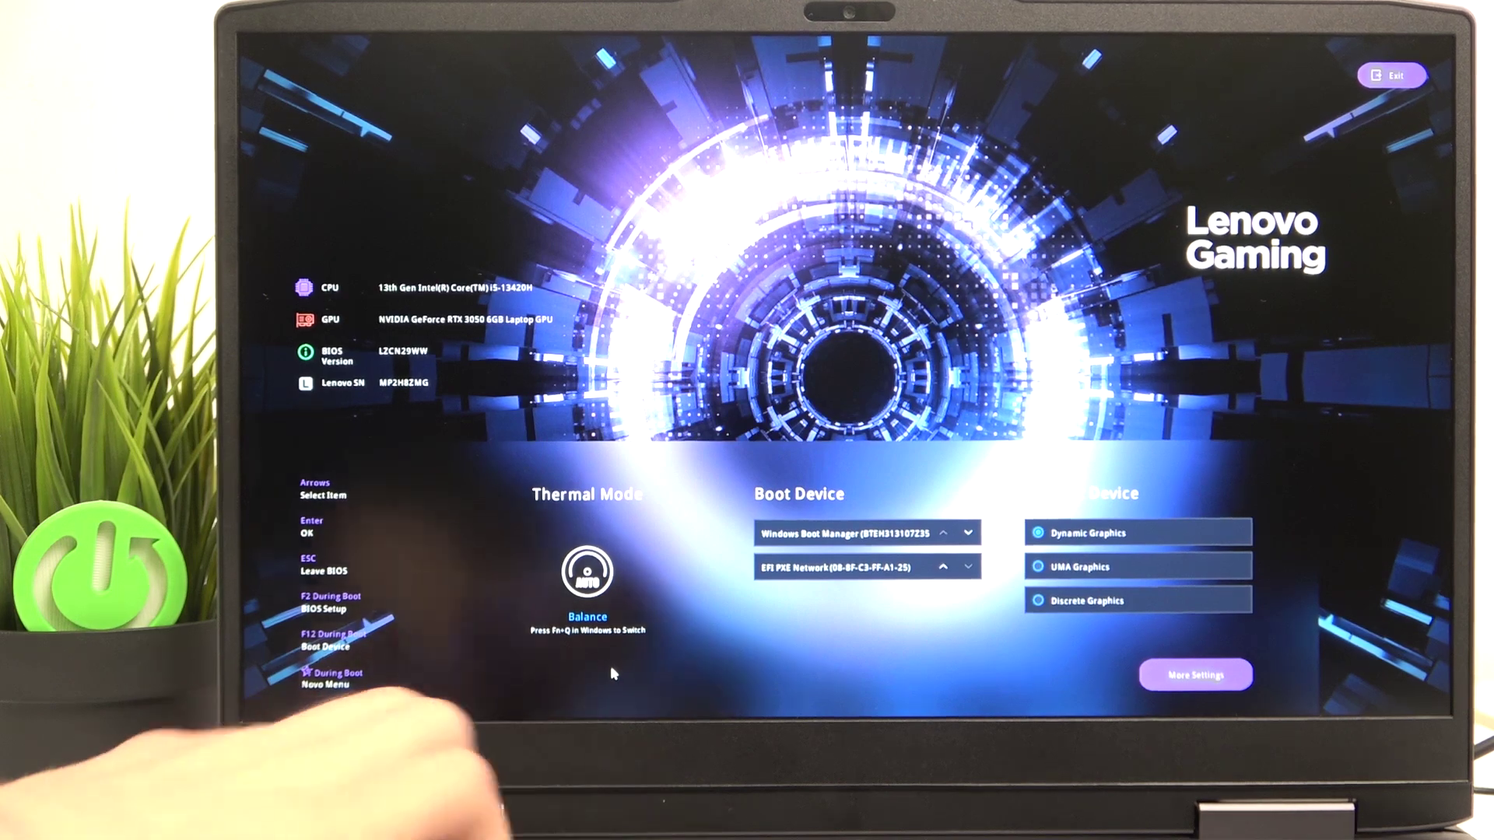
# Exit the BIOS setup so the laptop restarts to the Lenovo boot logo.
pyautogui.press('Escape')
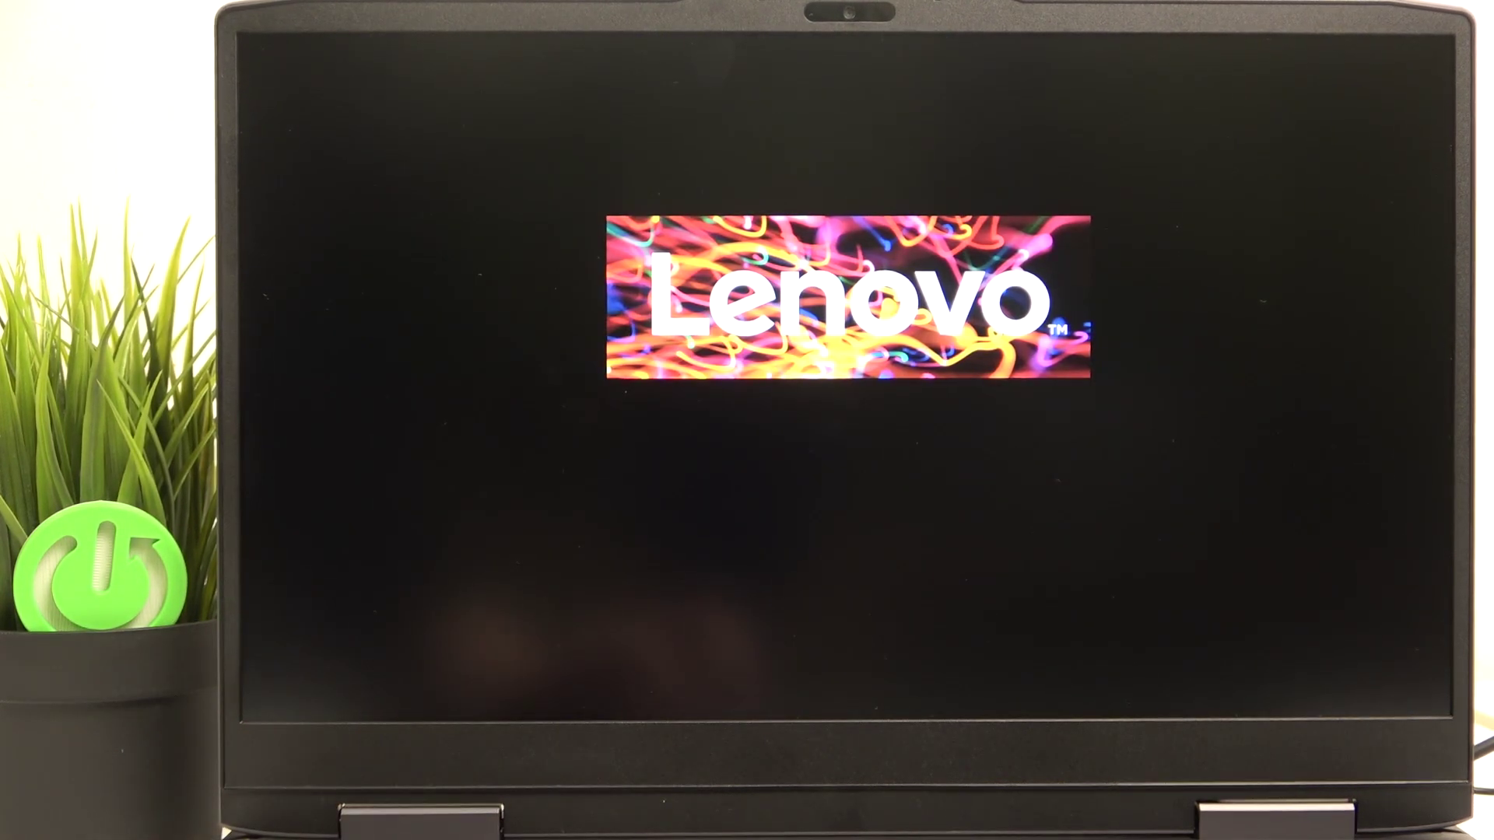